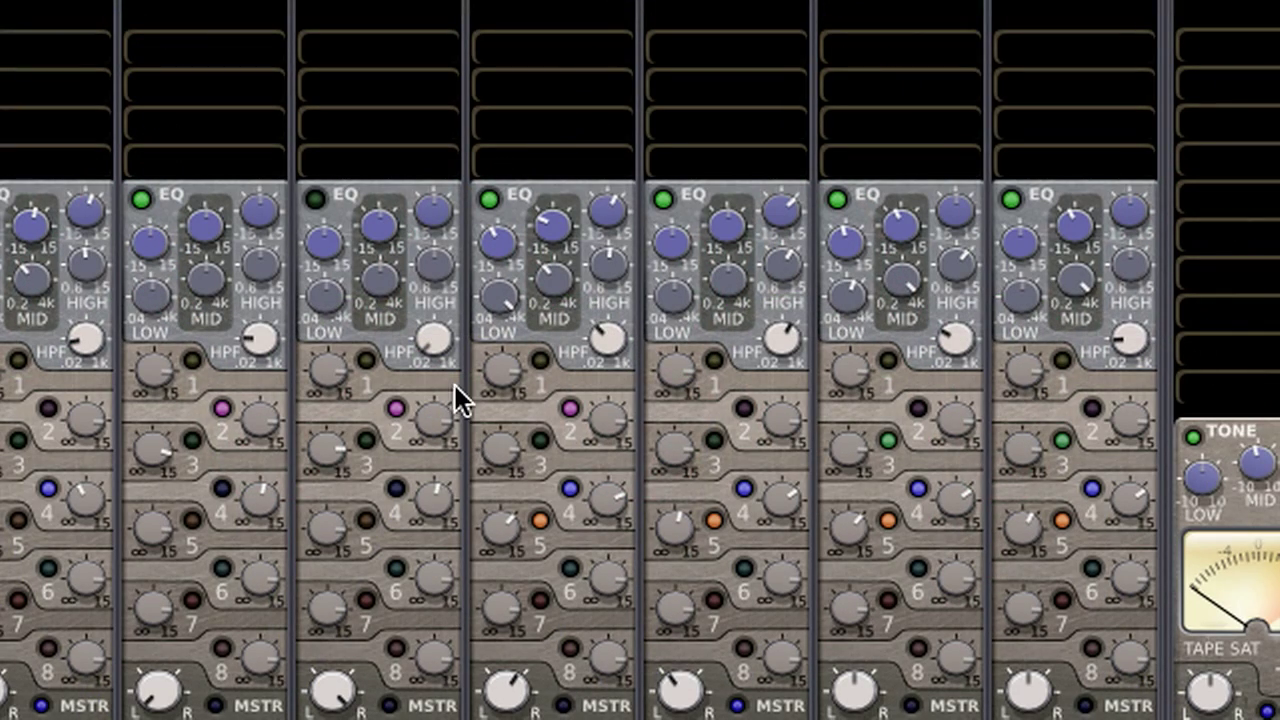
- Scroll the channel's HPF knob up from 20.0 Hz until its tooltip reads 91.7 Hz
mouse_move(439, 352)
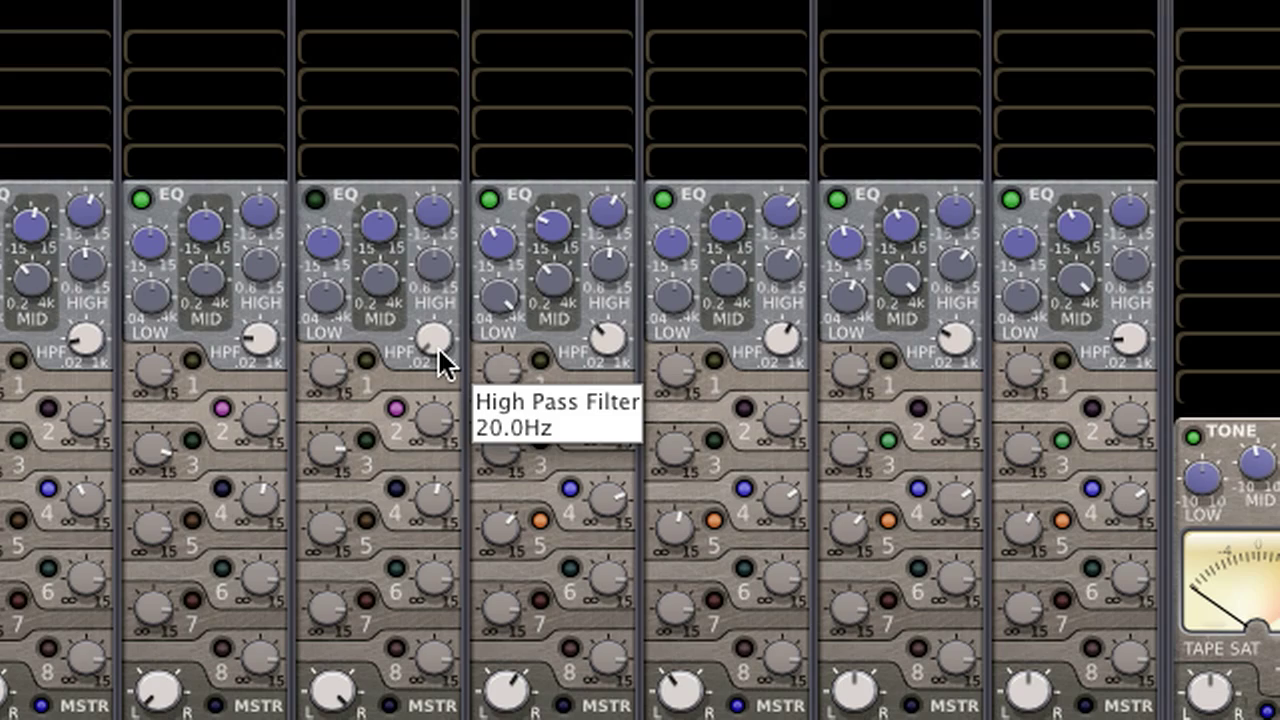
scroll(439, 349, up, 10)
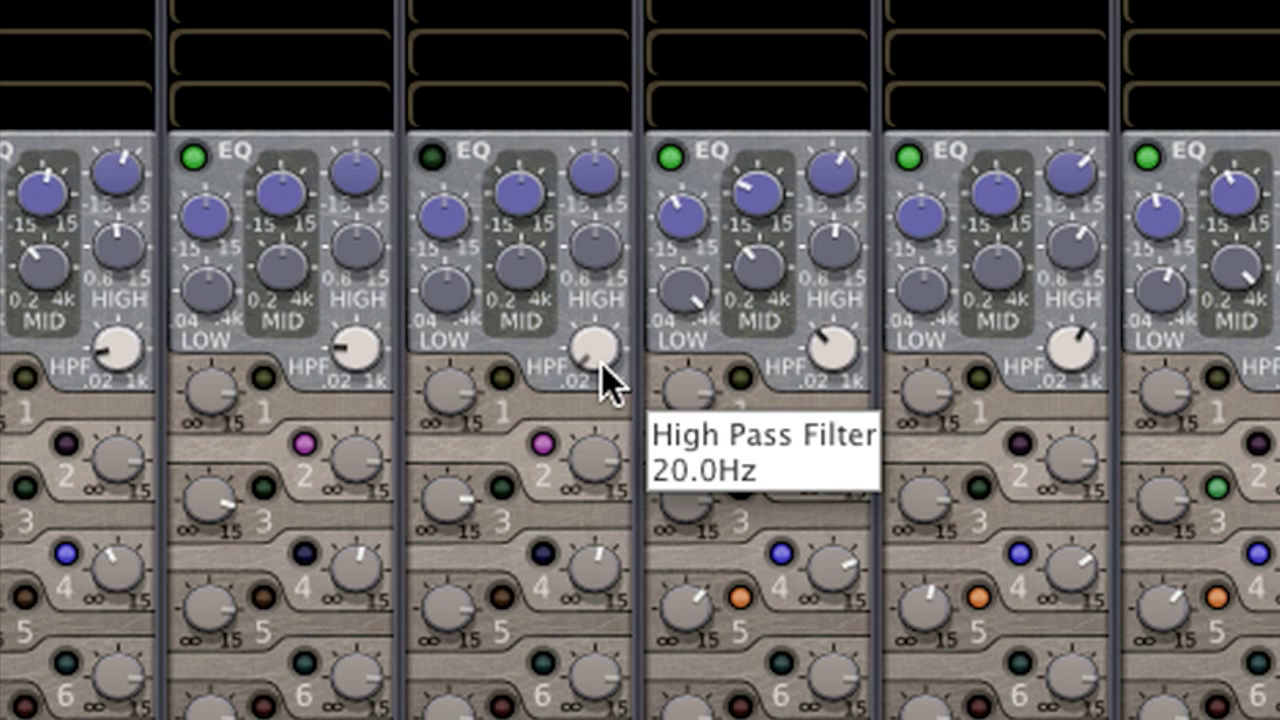
scroll(602, 364, up, 2)
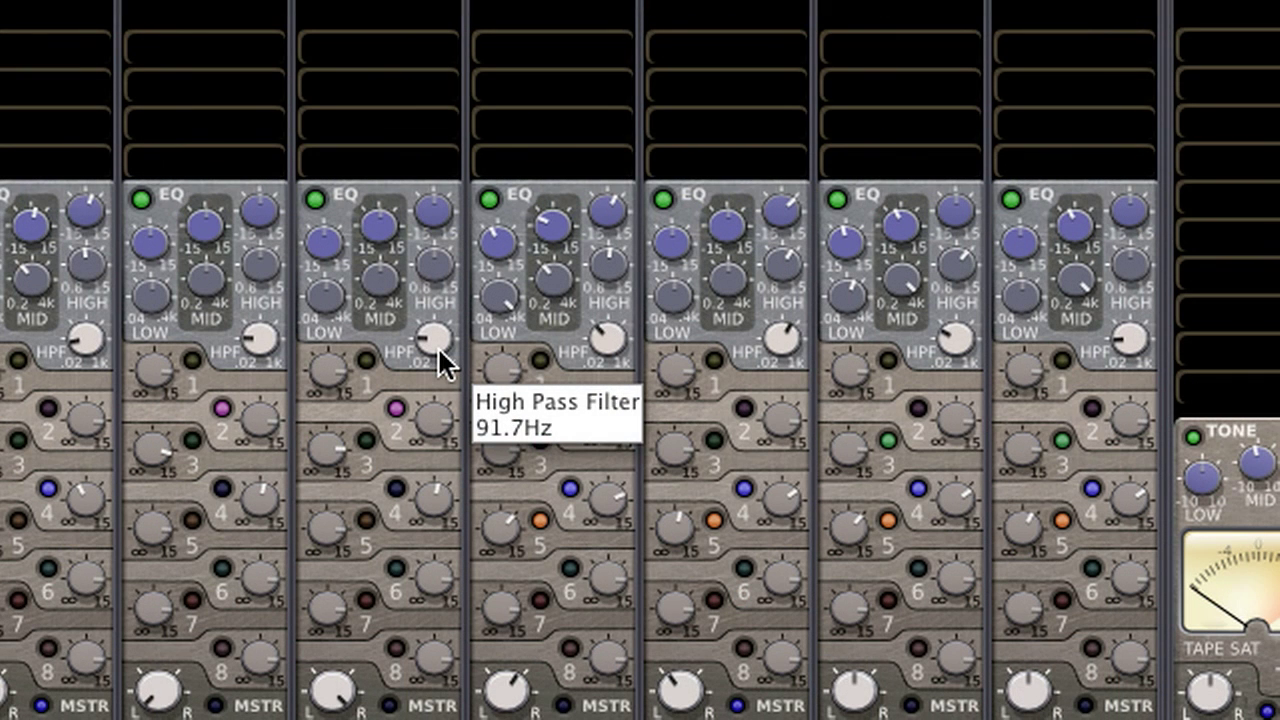
- Double-click the channel's HPF knob to reset it to 20.0 Hz
double_click(439, 349)
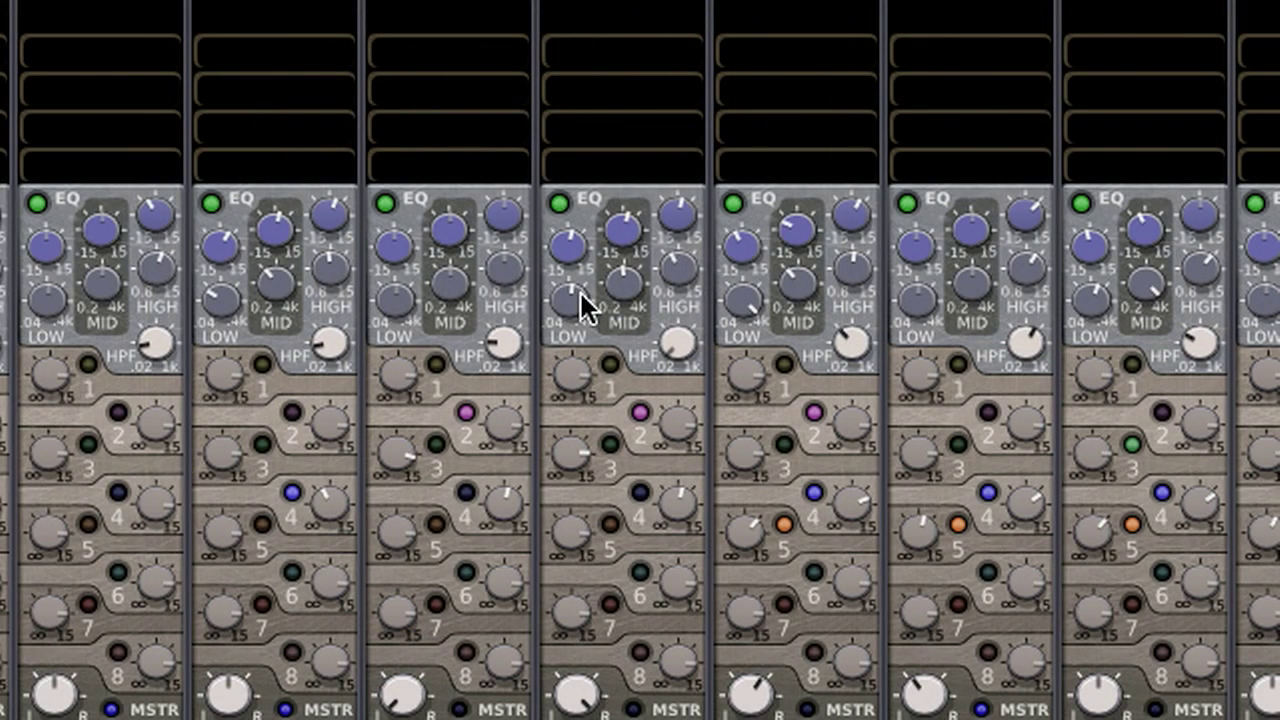
- Raise channel 3's LOW gain and bring its HIGH frequency down to 1624.9 Hz
scroll(705, 385, down, 2)
scroll(705, 385, up, 5)
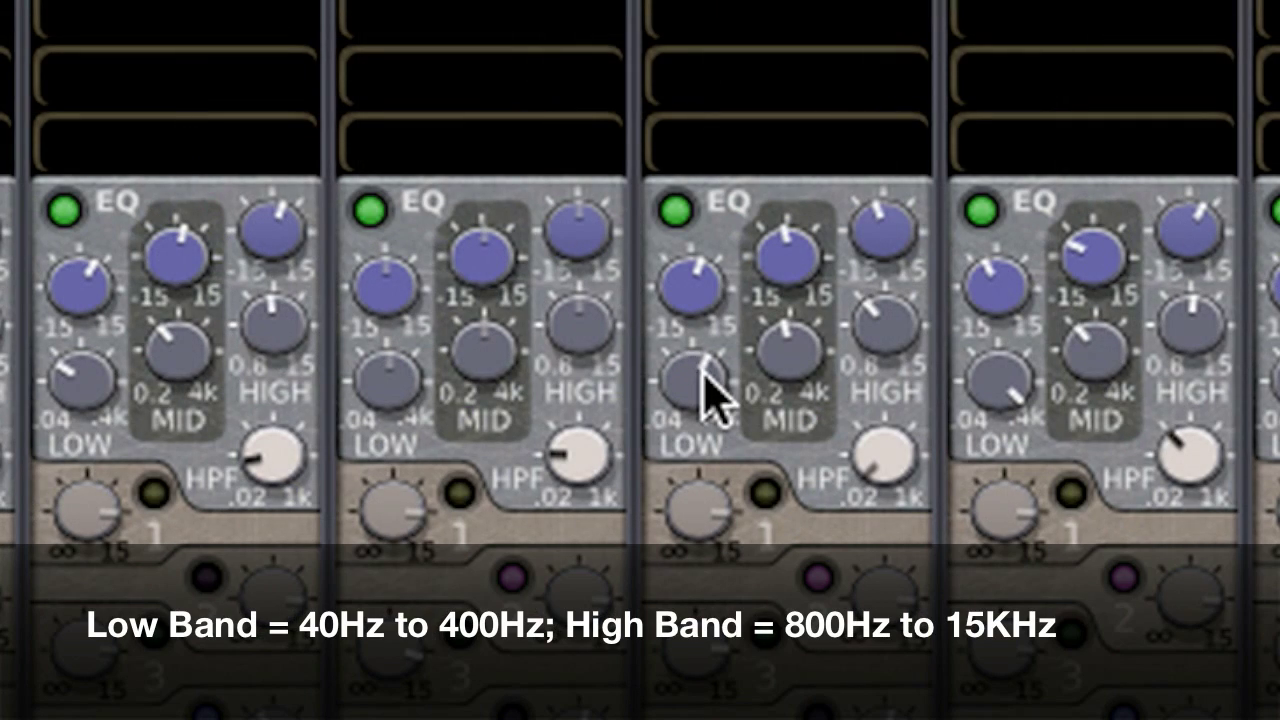
scroll(885, 322, up, 10)
scroll(583, 330, down, 10)
scroll(574, 305, down, 2)
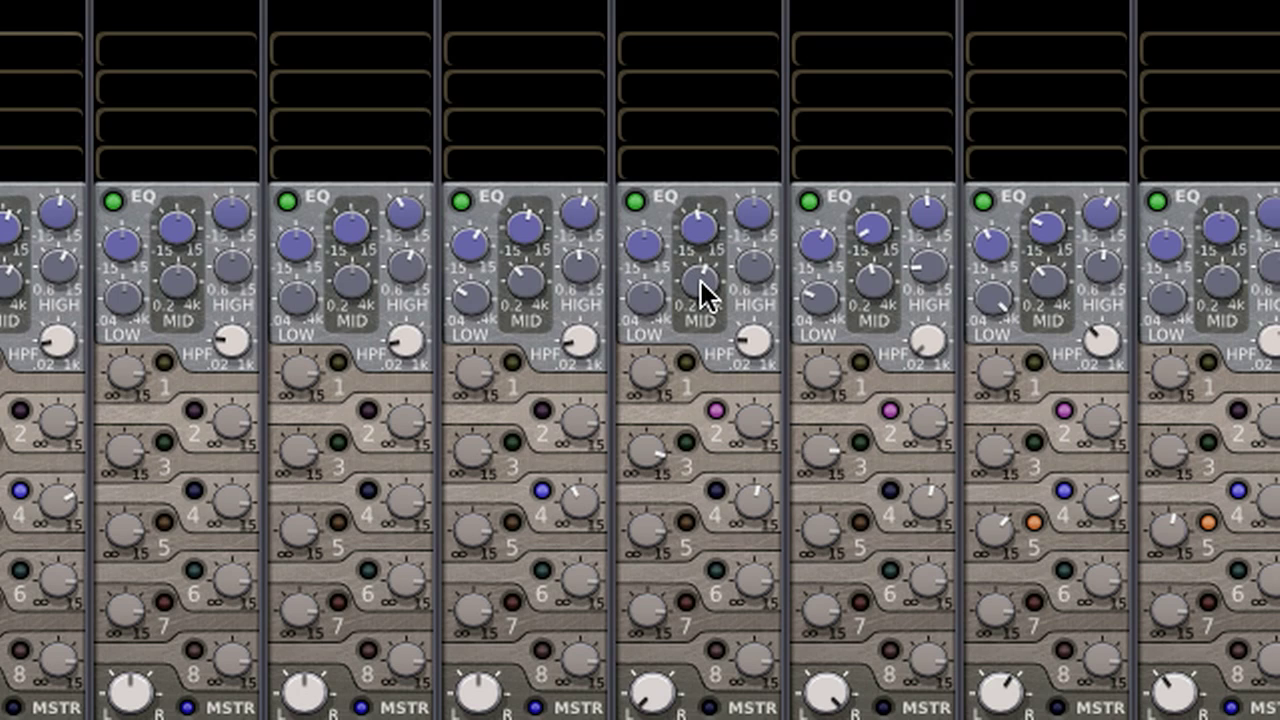
- Drag the HPF knob up to 76.9 Hz and strip 2's LOW frequency down to 131.1 Hz
mouse_move(701, 281)
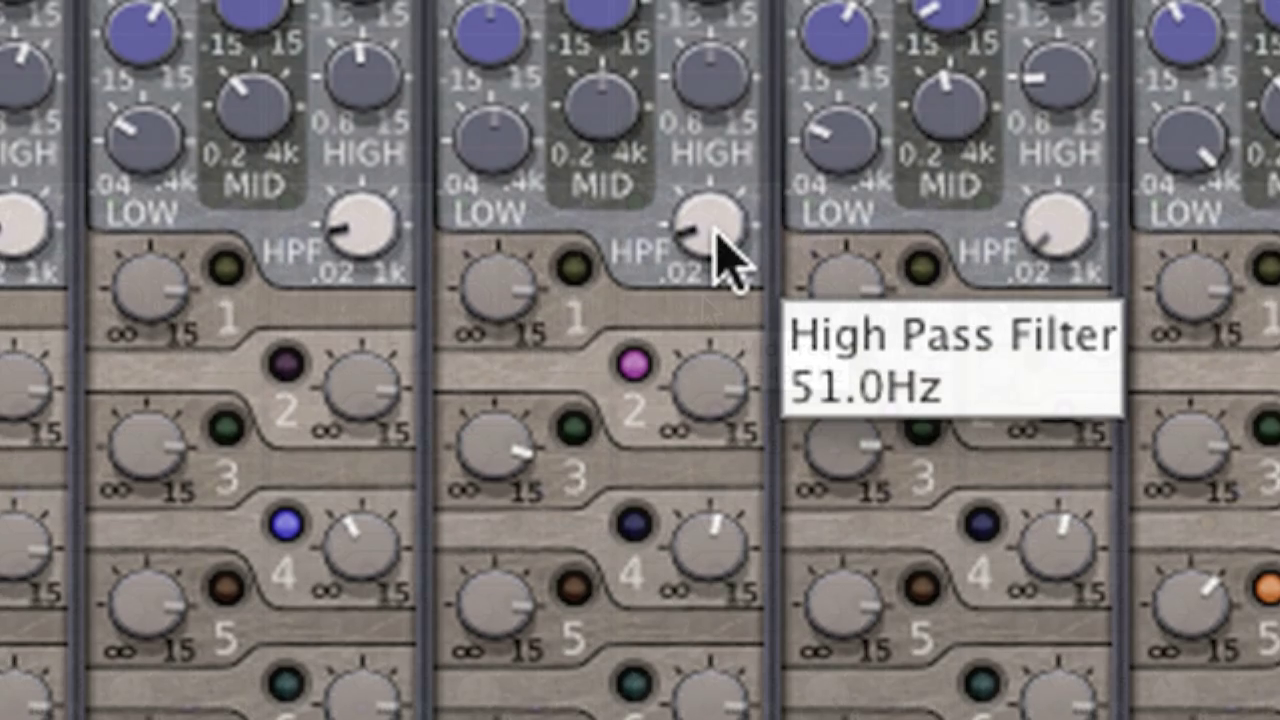
drag(758, 344, 758, 346)
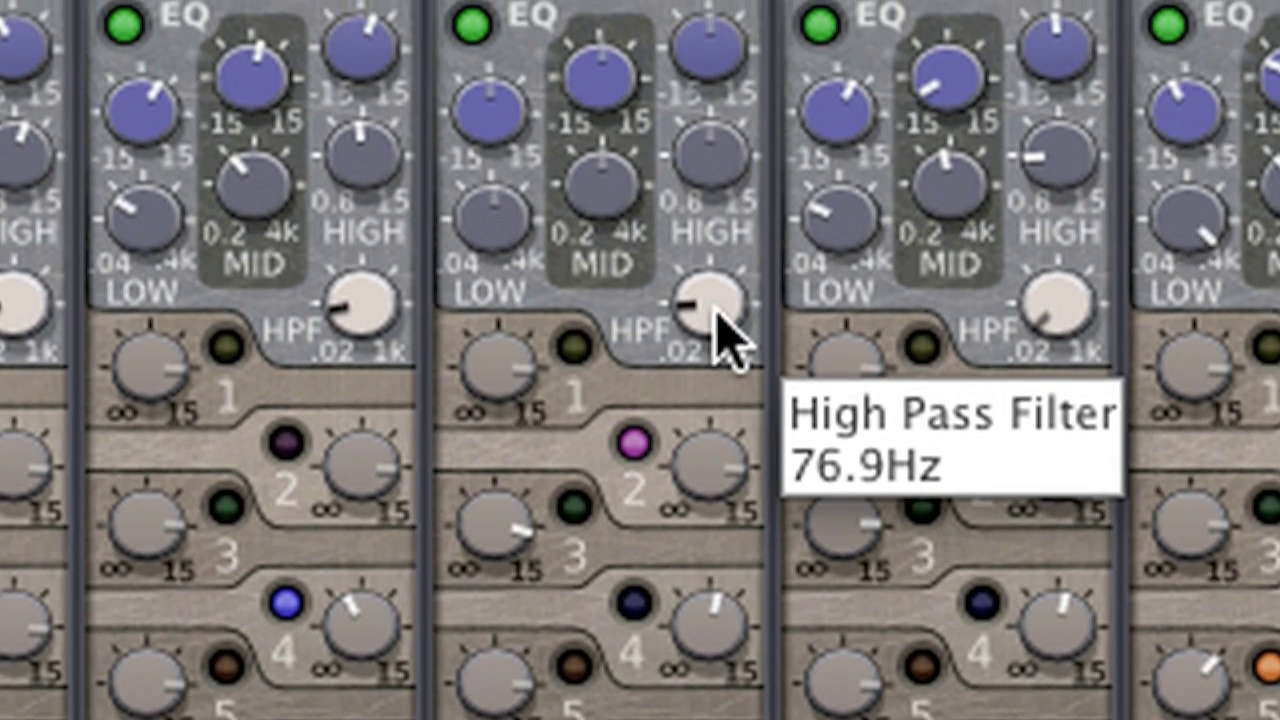
drag(506, 272, 506, 312)
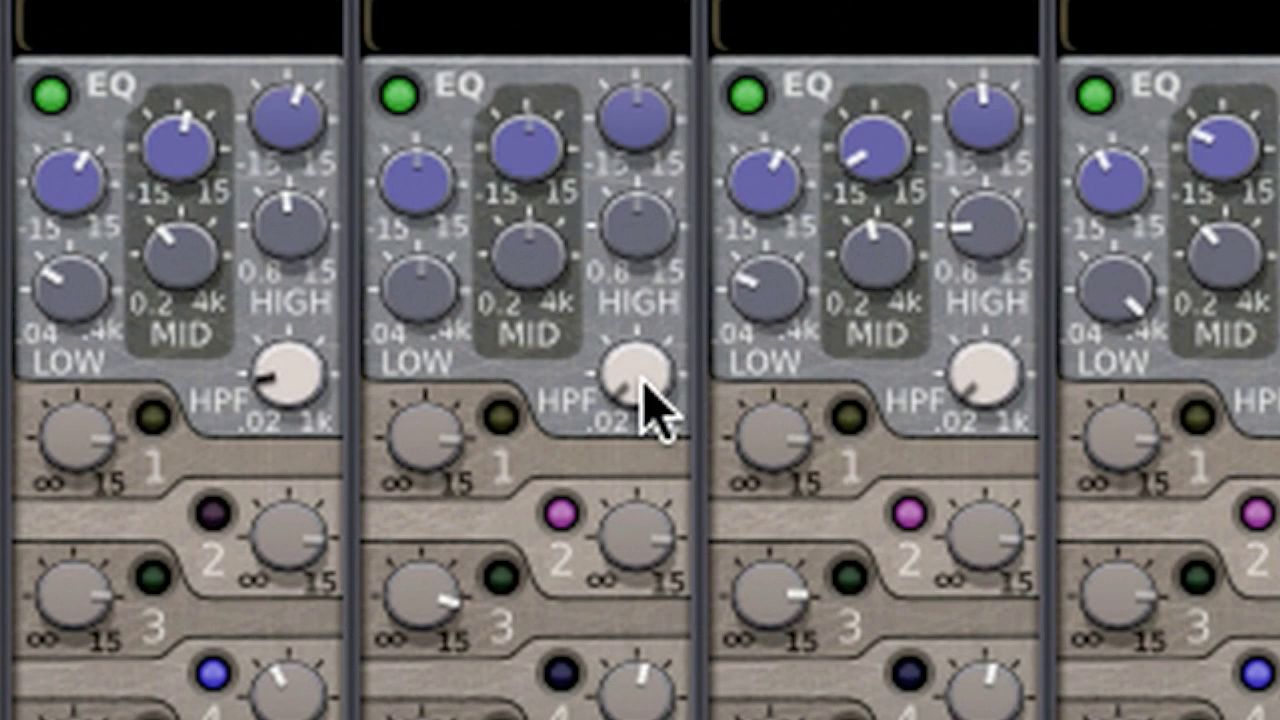
- Set strip 2's HPF to 76.9 Hz and its LOW frequency to about 114.5 Hz
scroll(642, 382, up, 6)
scroll(643, 383, up, 1)
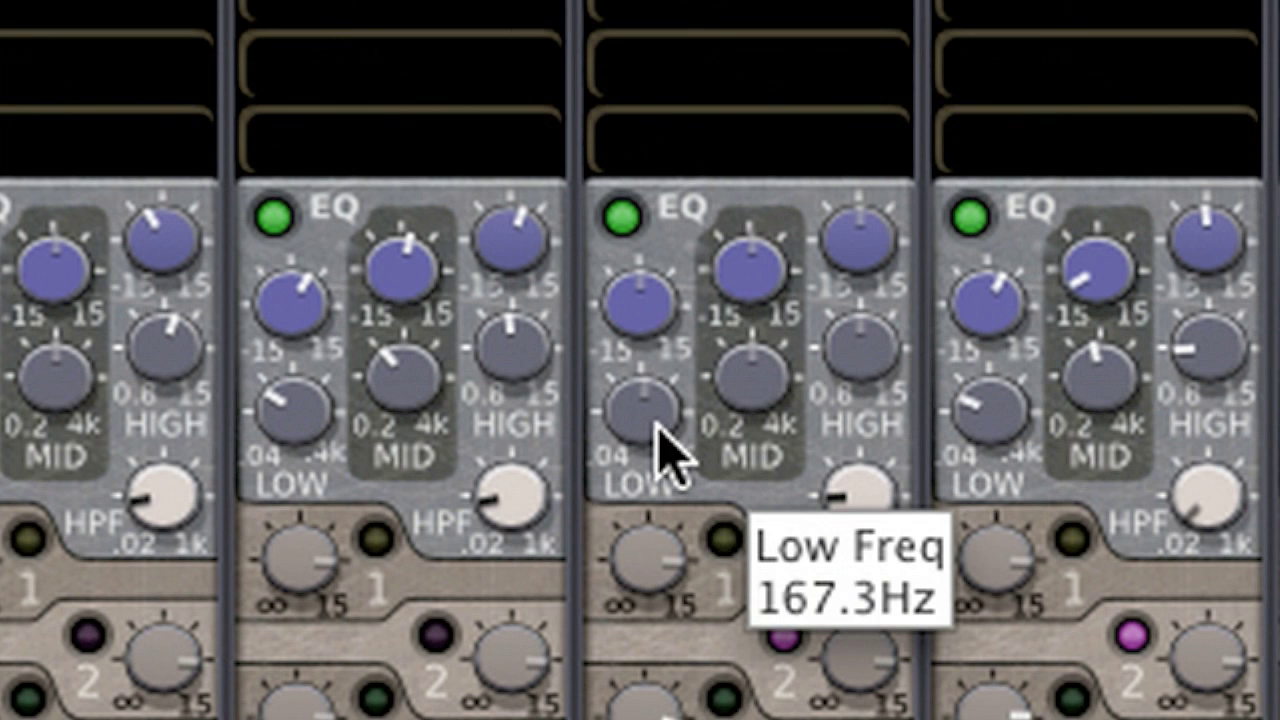
scroll(660, 440, down, 4)
scroll(665, 455, down, 1)
scroll(662, 345, up, 2)
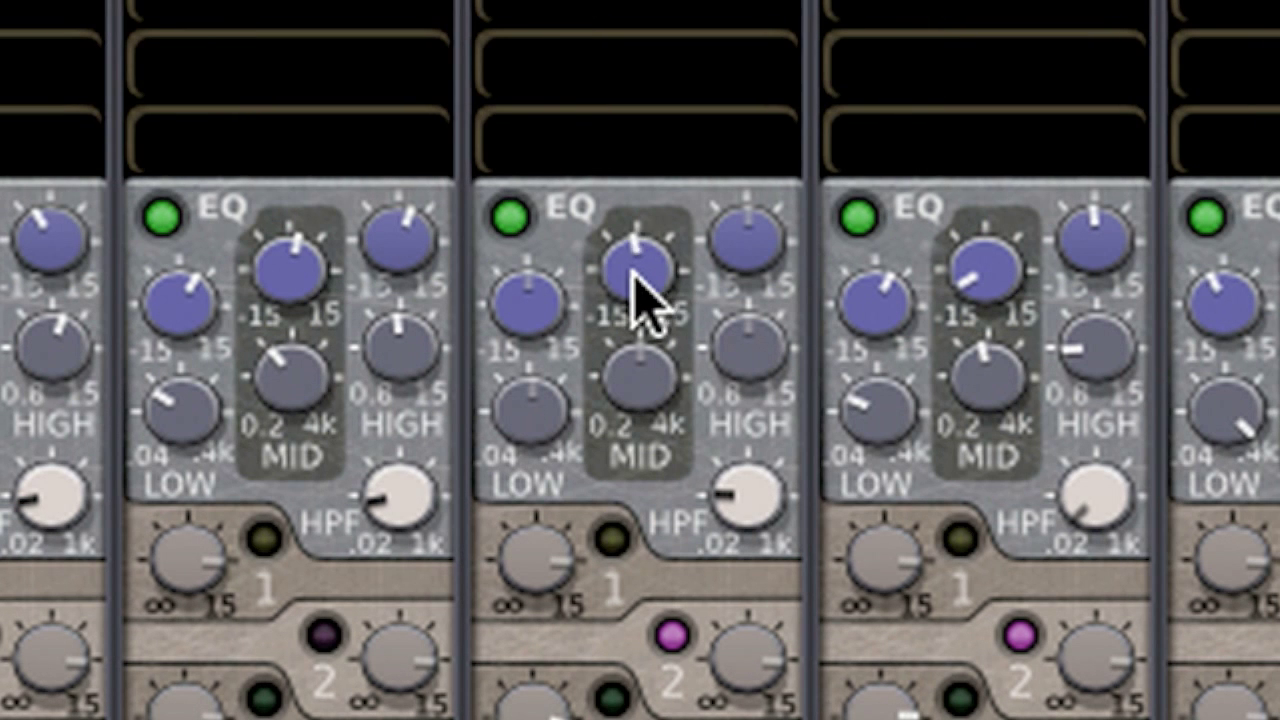
scroll(638, 377, up, 3)
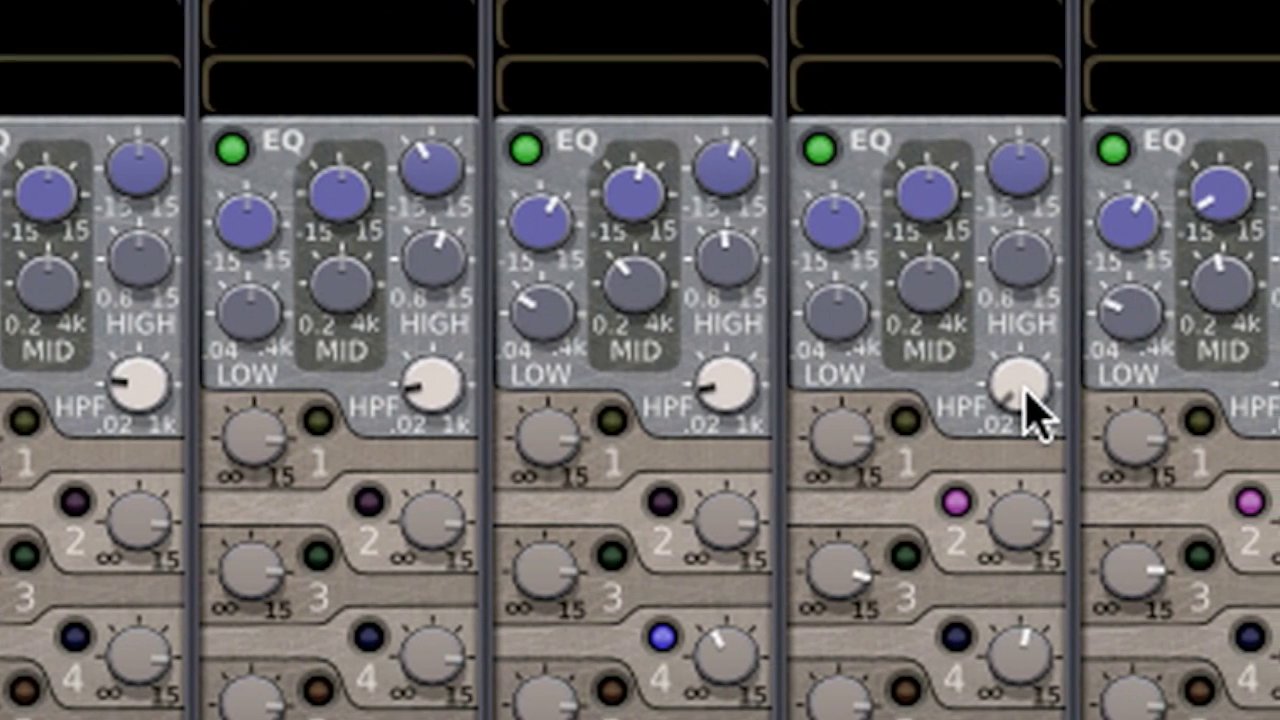
- Set strip 4's HPF to 76.9 Hz and its LOW frequency to about 106.7 Hz
mouse_move(1100, 505)
scroll(985, 415, up, 6)
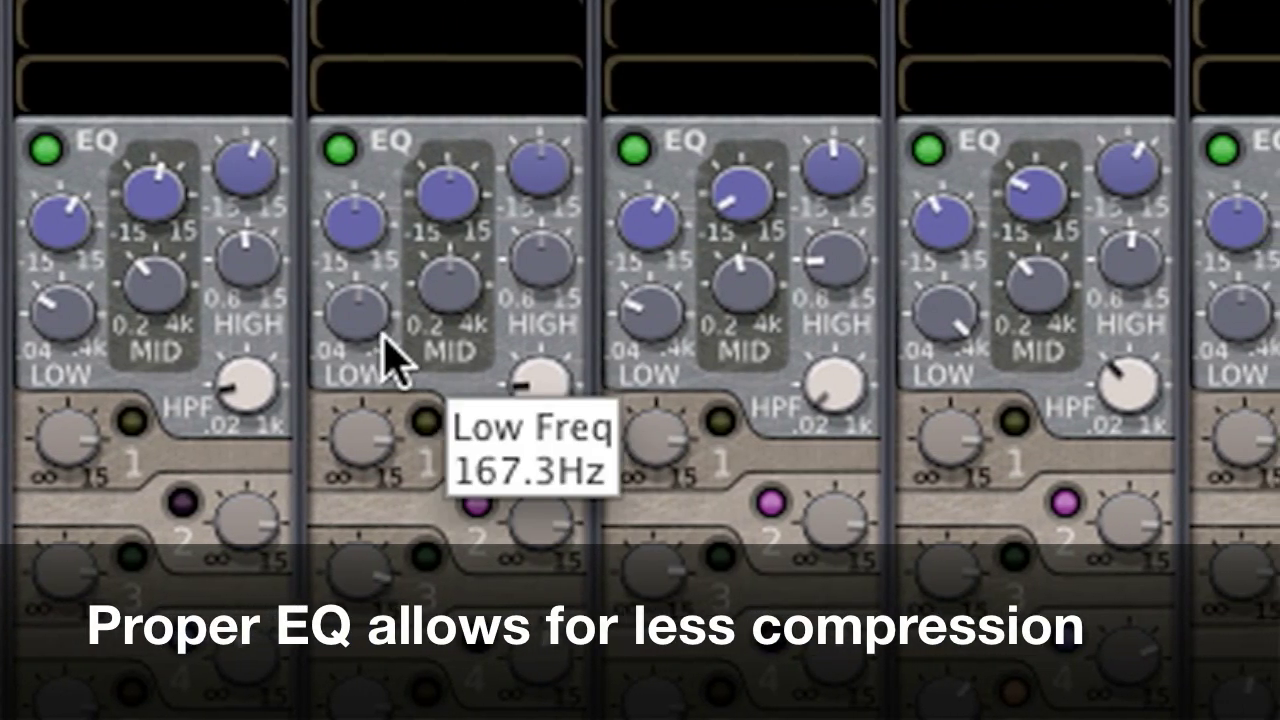
scroll(443, 312, down, 3)
scroll(290, 345, down, 3)
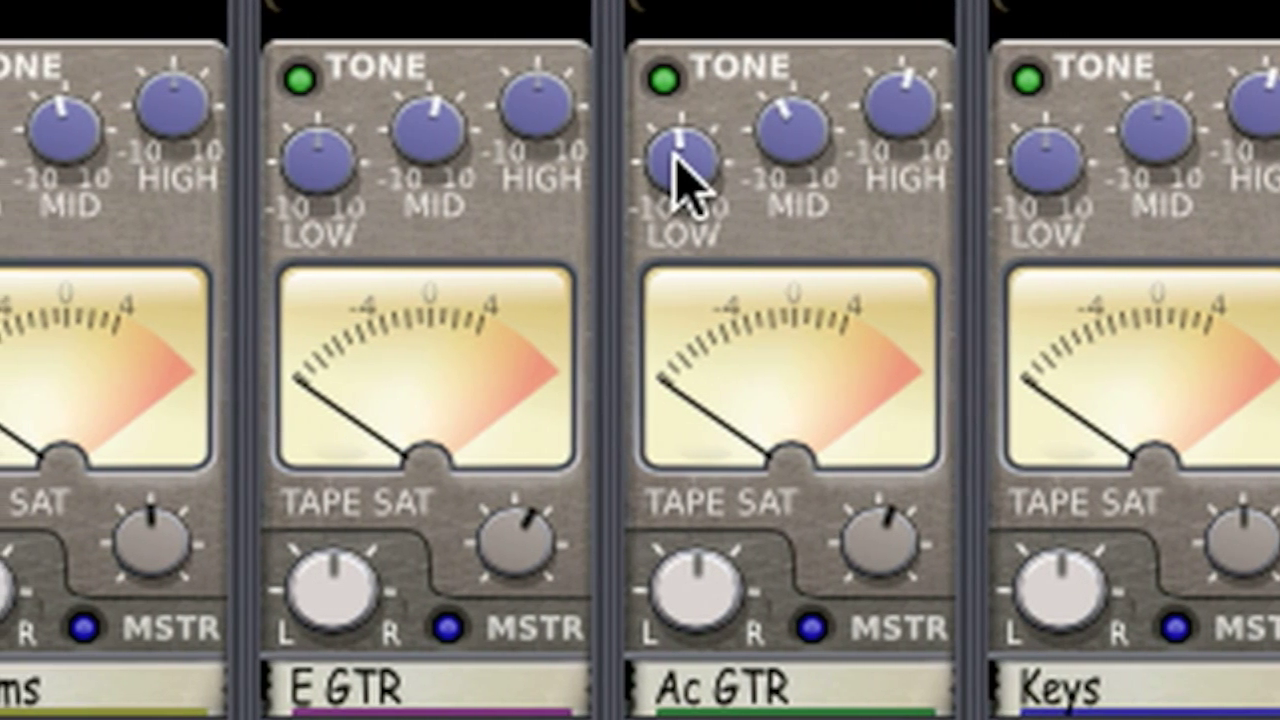
- Set E GTR's tone MID to 2.5 dB, Ac GTR's MID to -2.0 dB and HIGH to 0.0 dB
mouse_move(886, 109)
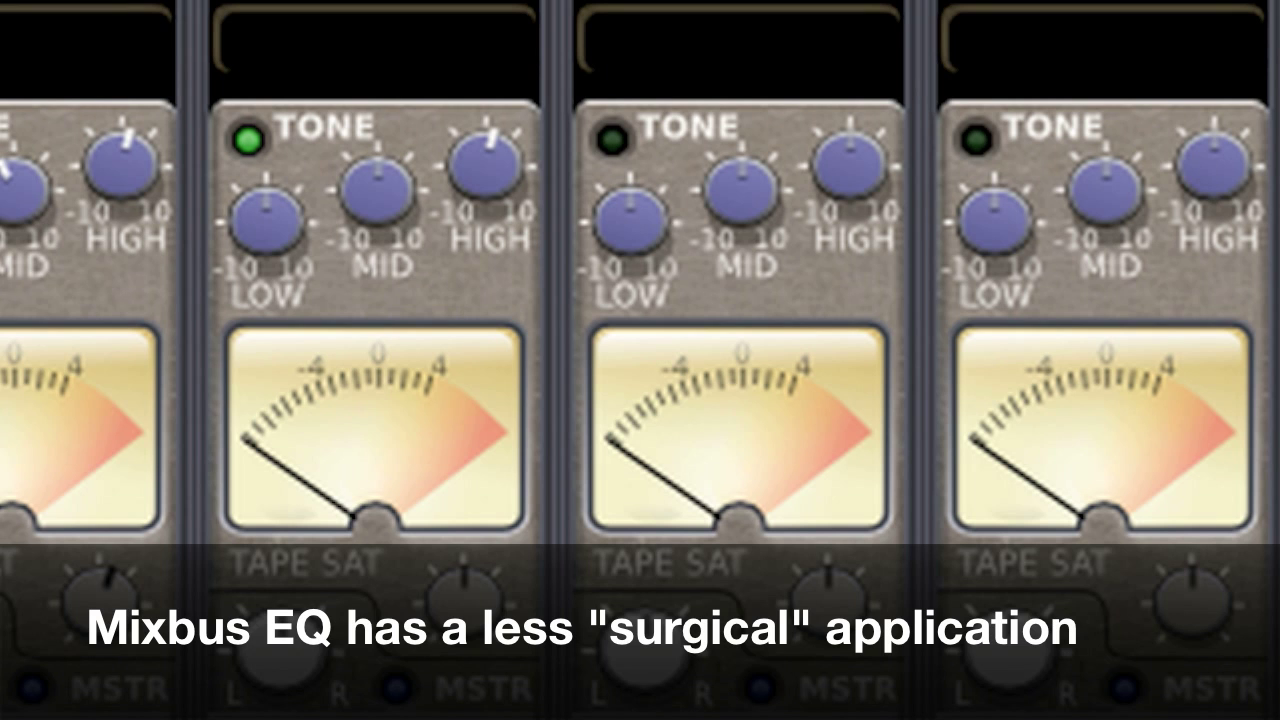
mouse_move(118, 178)
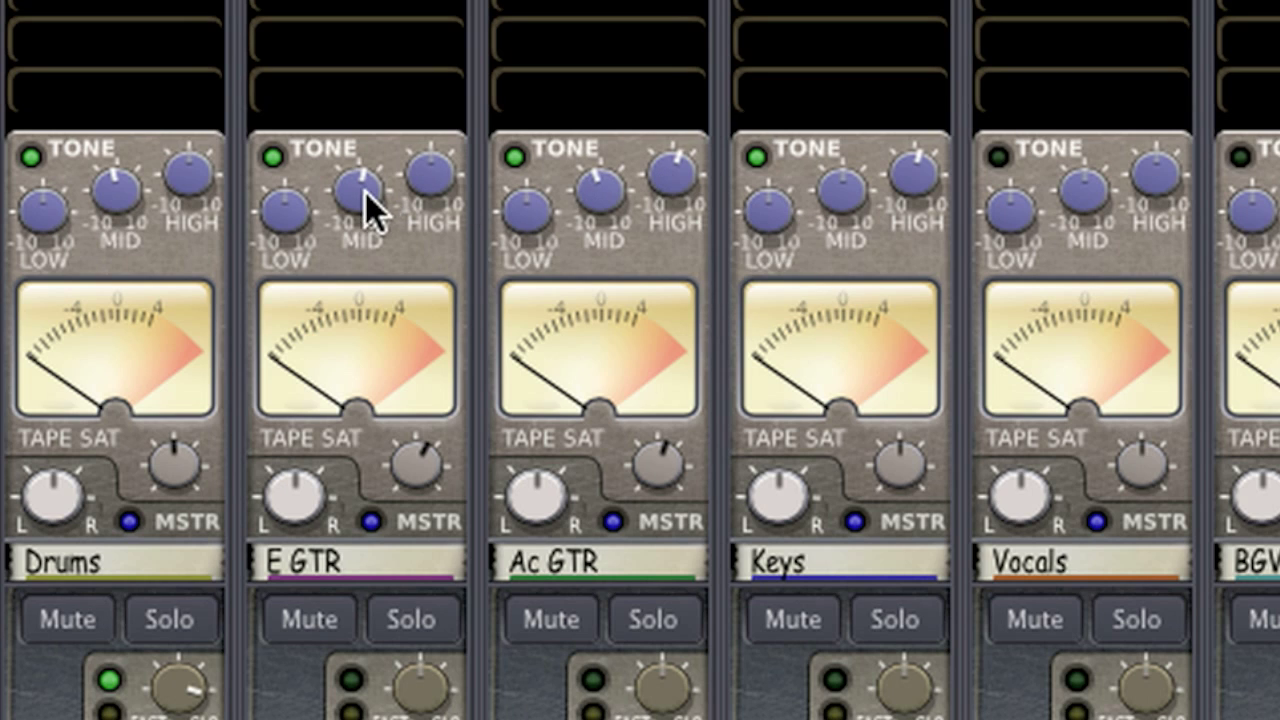
mouse_move(360, 195)
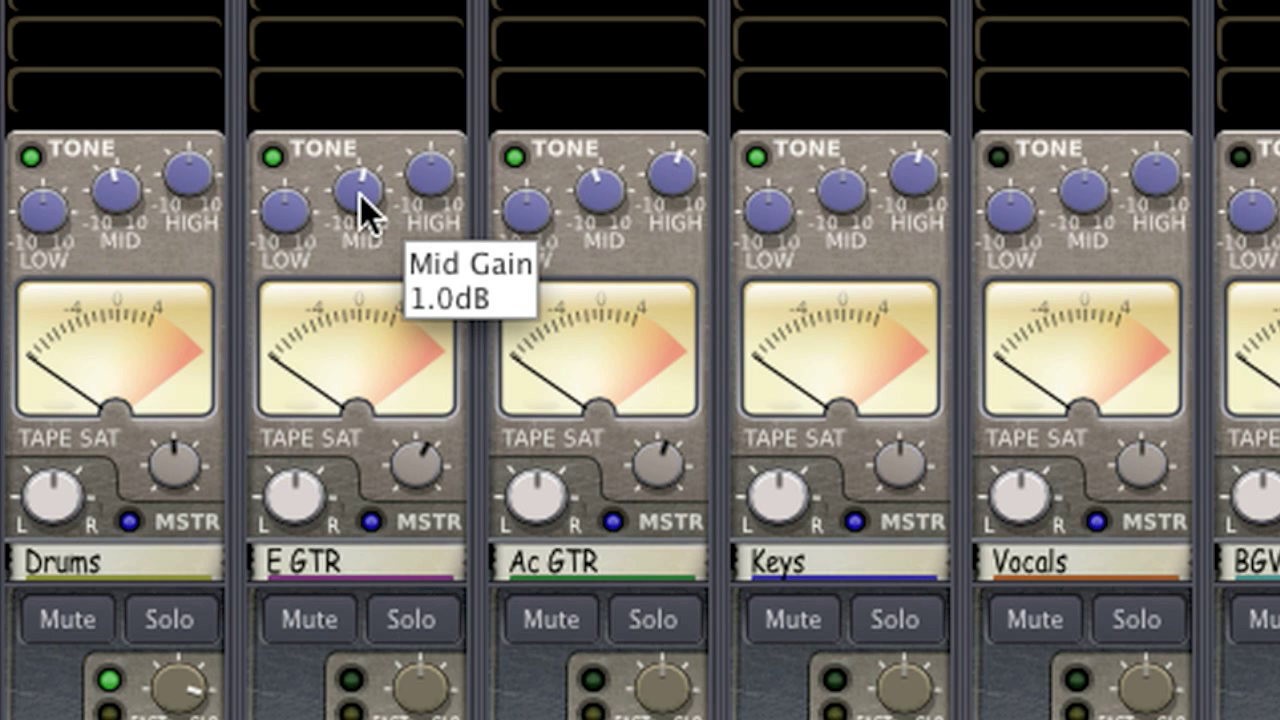
scroll(360, 195, up, 3)
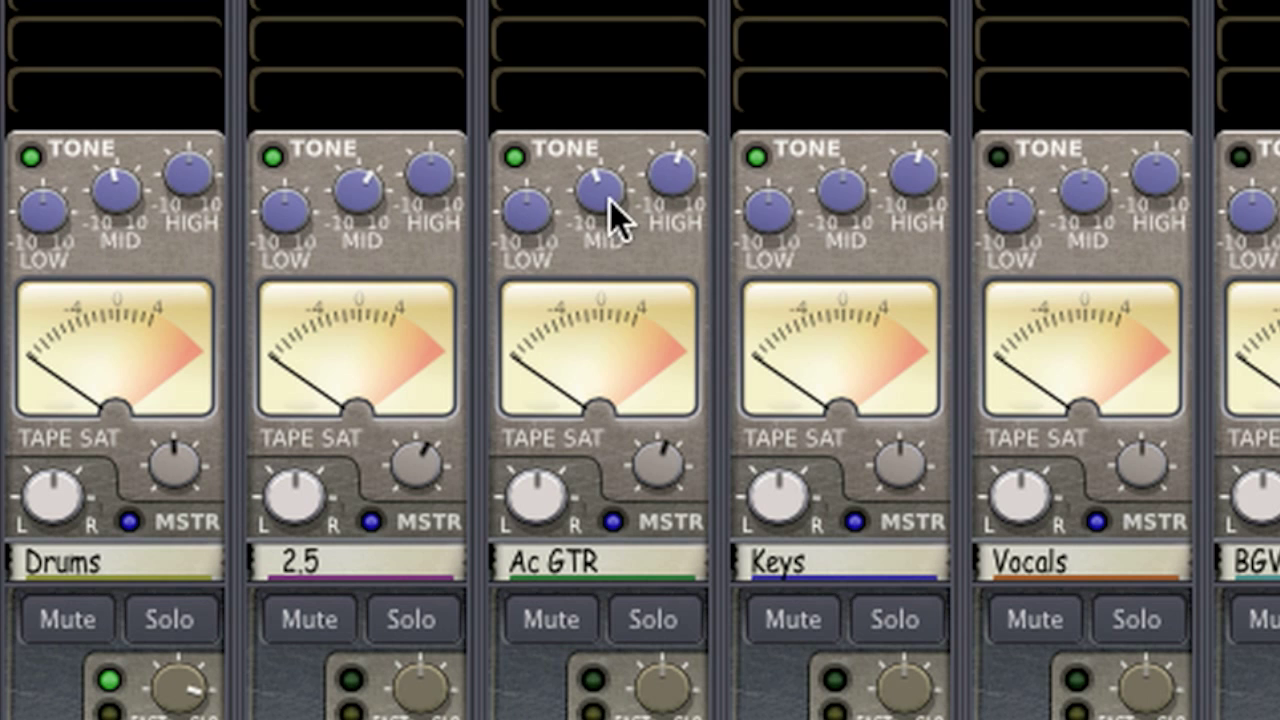
scroll(613, 195, down, 1)
mouse_move(679, 187)
scroll(679, 187, down, 3)
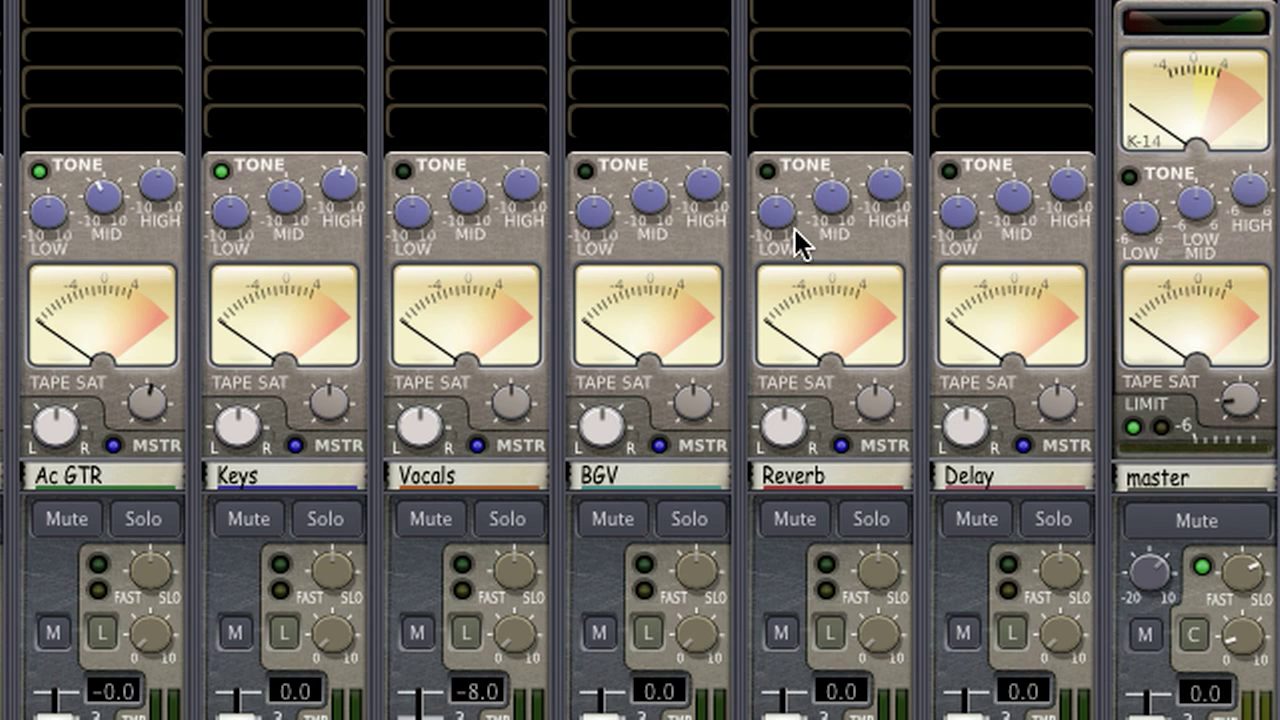
- Raise Reverb and Delay tone LOW, cut their HIGH to -1.0/-1.5 dB, and set Reverb MID to 1.5 dB
scroll(783, 214, up, 3)
scroll(900, 183, down, 3)
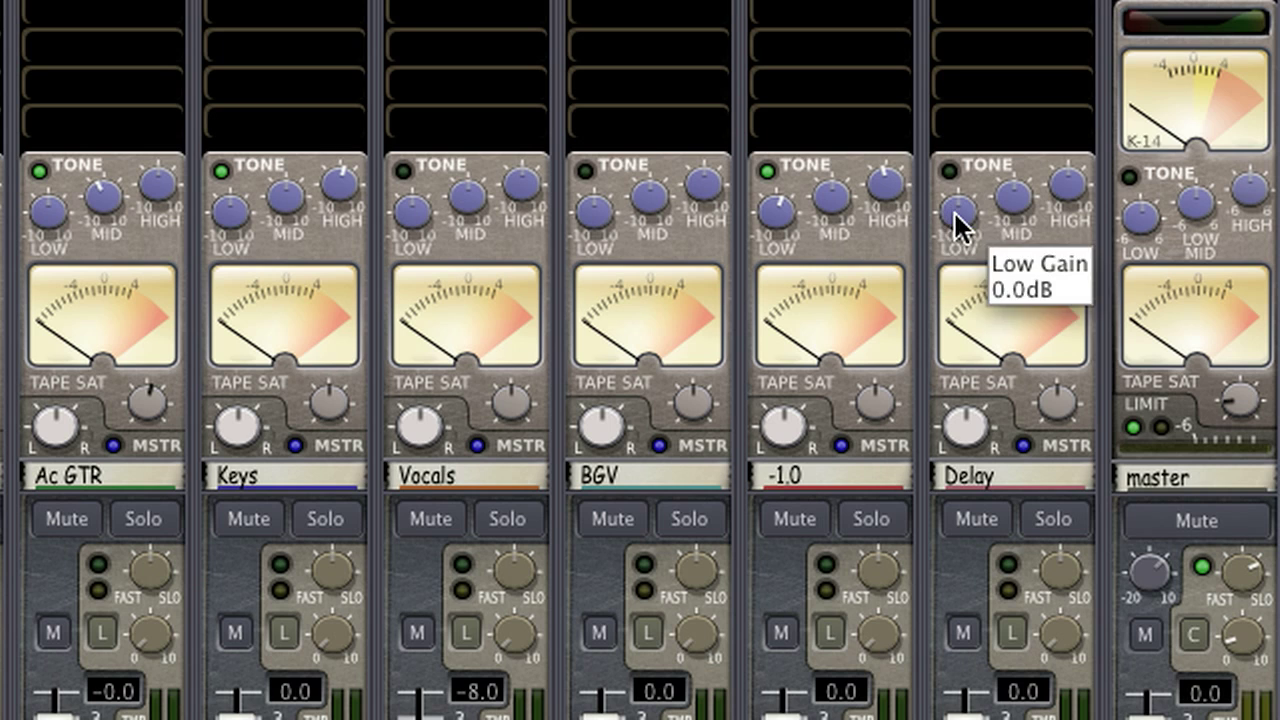
scroll(957, 213, up, 3)
scroll(1075, 195, down, 2)
scroll(1073, 197, down, 3)
scroll(1027, 200, up, 1)
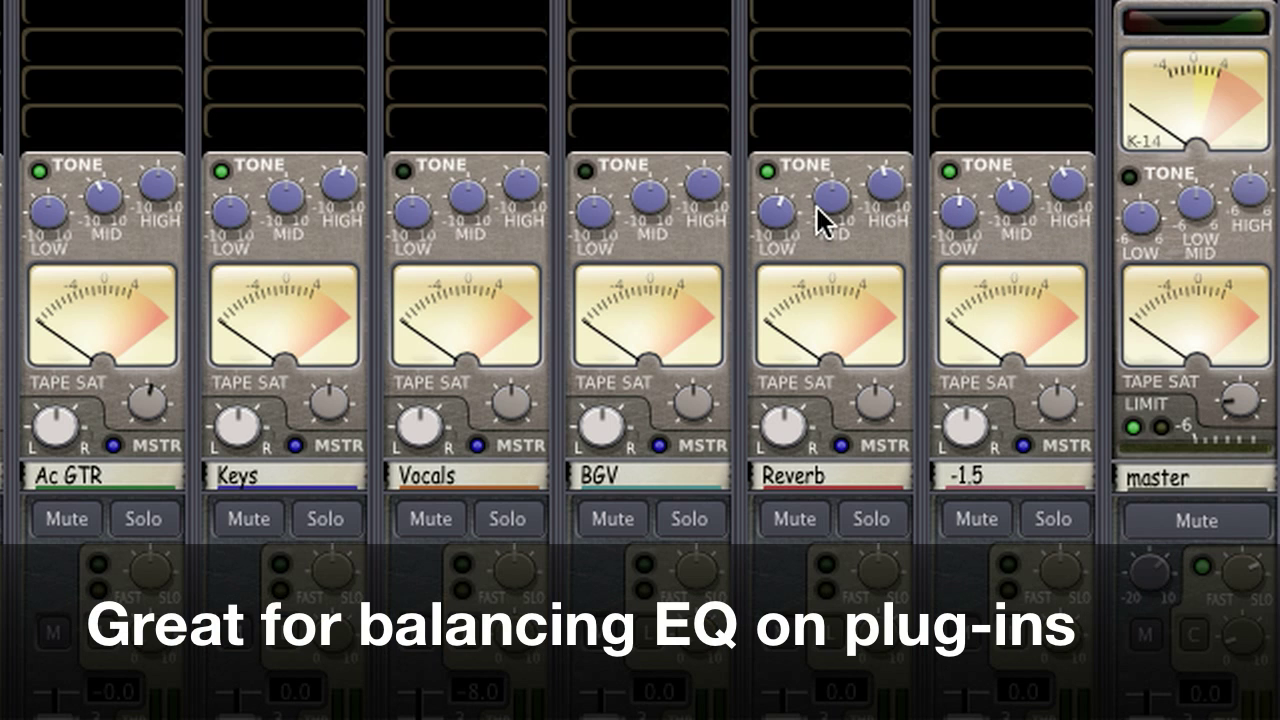
scroll(817, 205, up, 3)
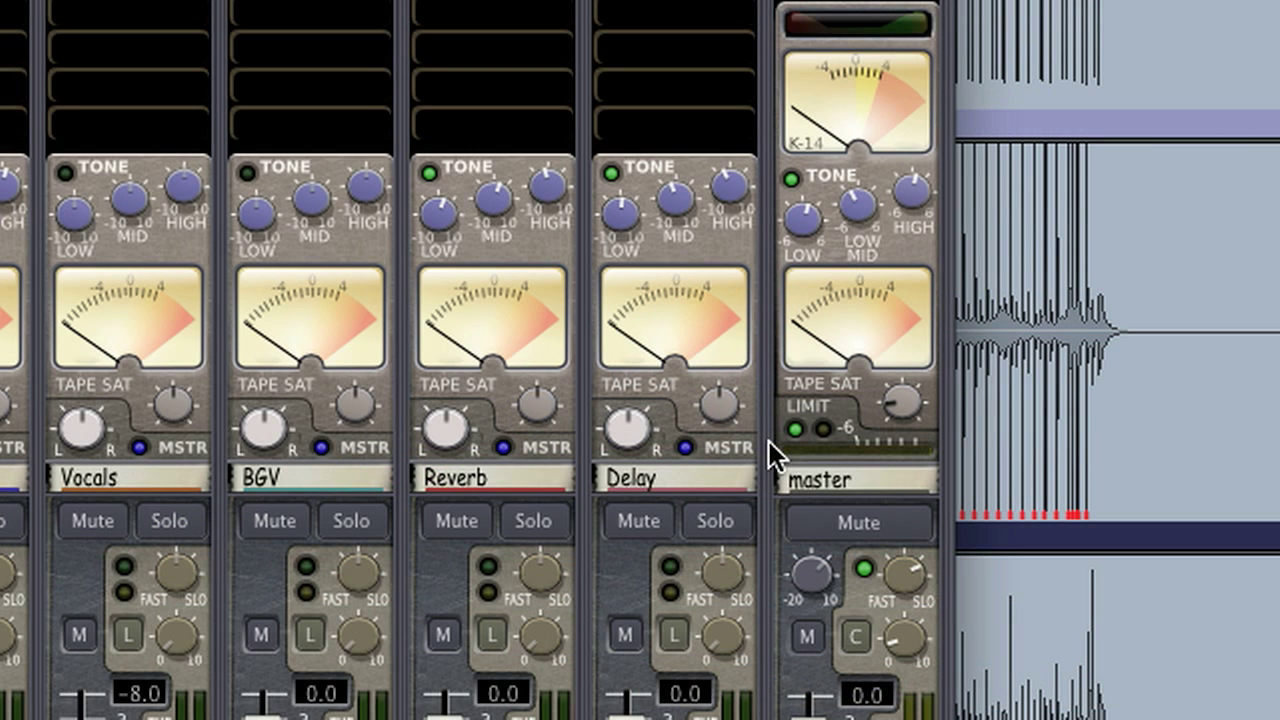
- On the master strip, set tone LOW to 0.6 dB, LOW MID to -1.5 dB, and HIGH to 0.6 dB
scroll(801, 218, up, 1)
scroll(801, 218, down, 2)
scroll(801, 218, up, 3)
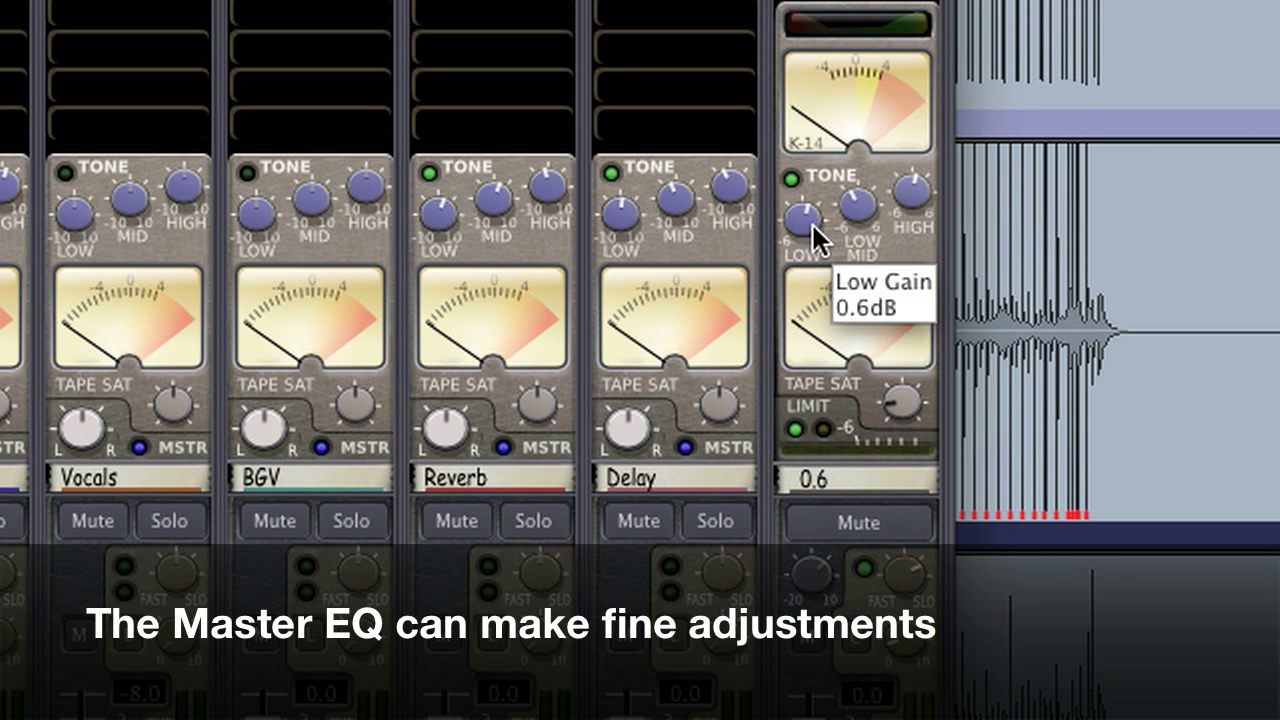
mouse_move(912, 200)
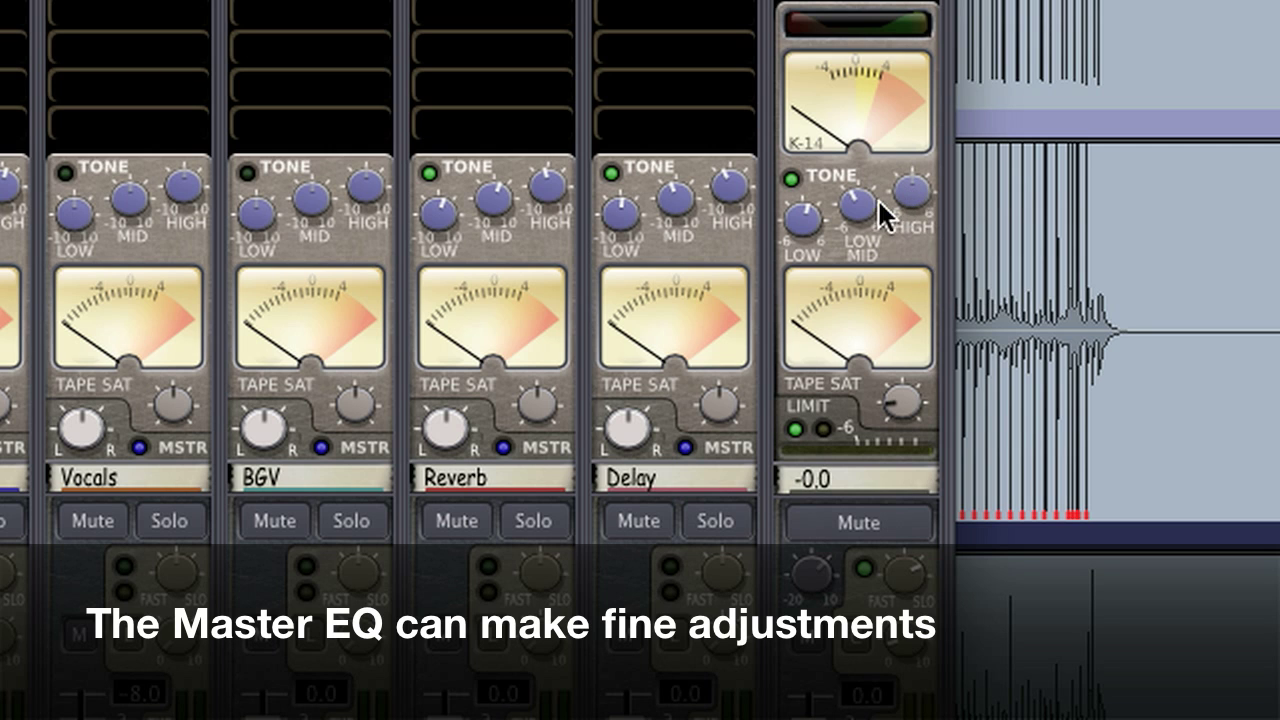
scroll(869, 212, up, 1)
scroll(869, 214, down, 1)
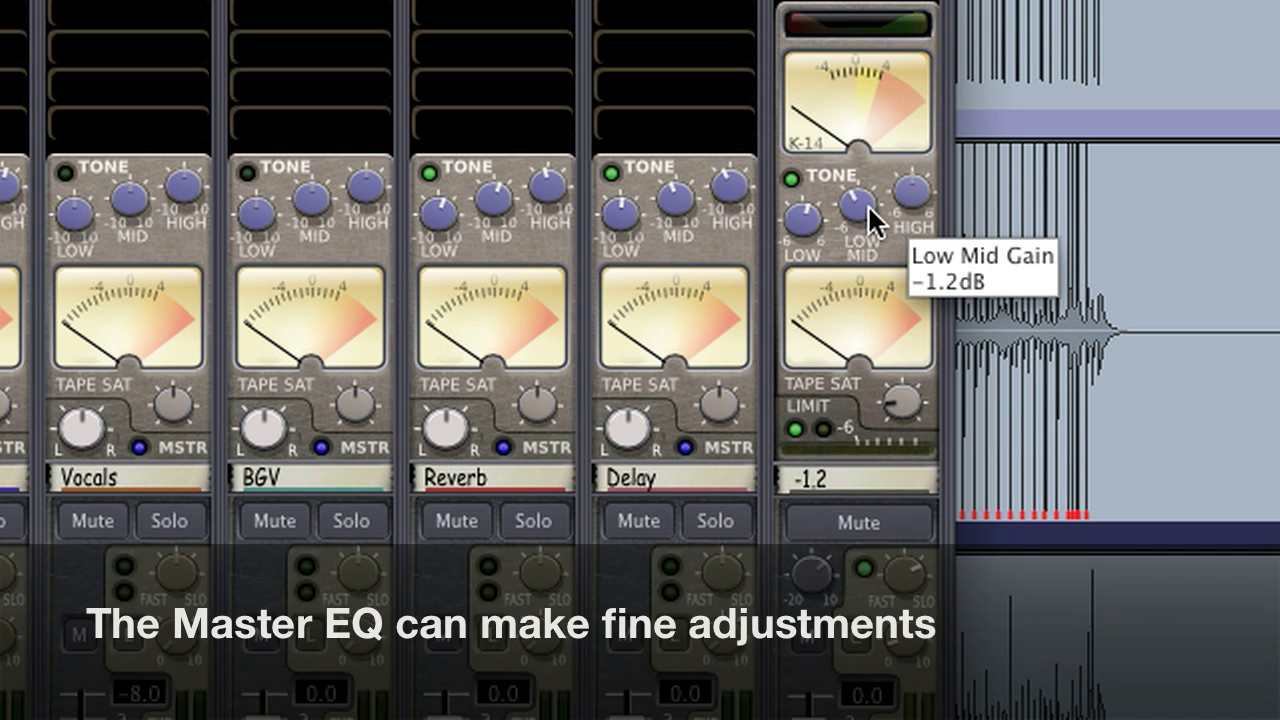
scroll(869, 214, down, 1)
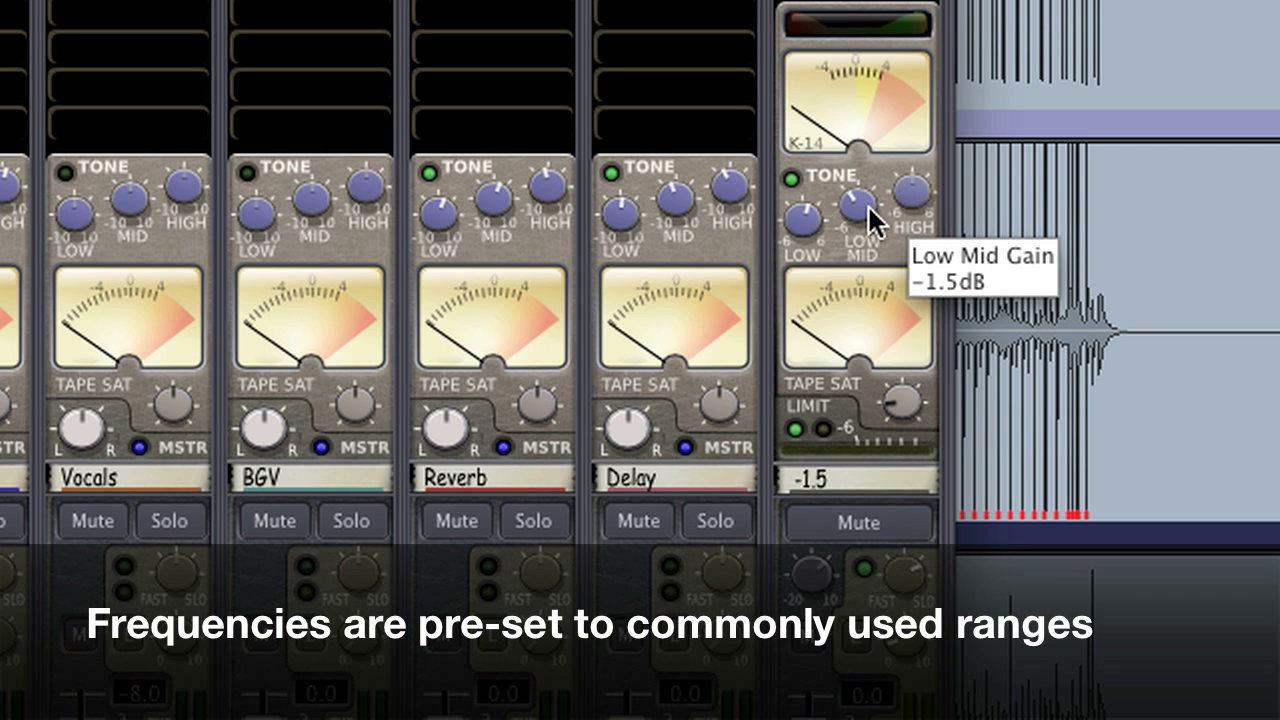
scroll(914, 198, up, 2)
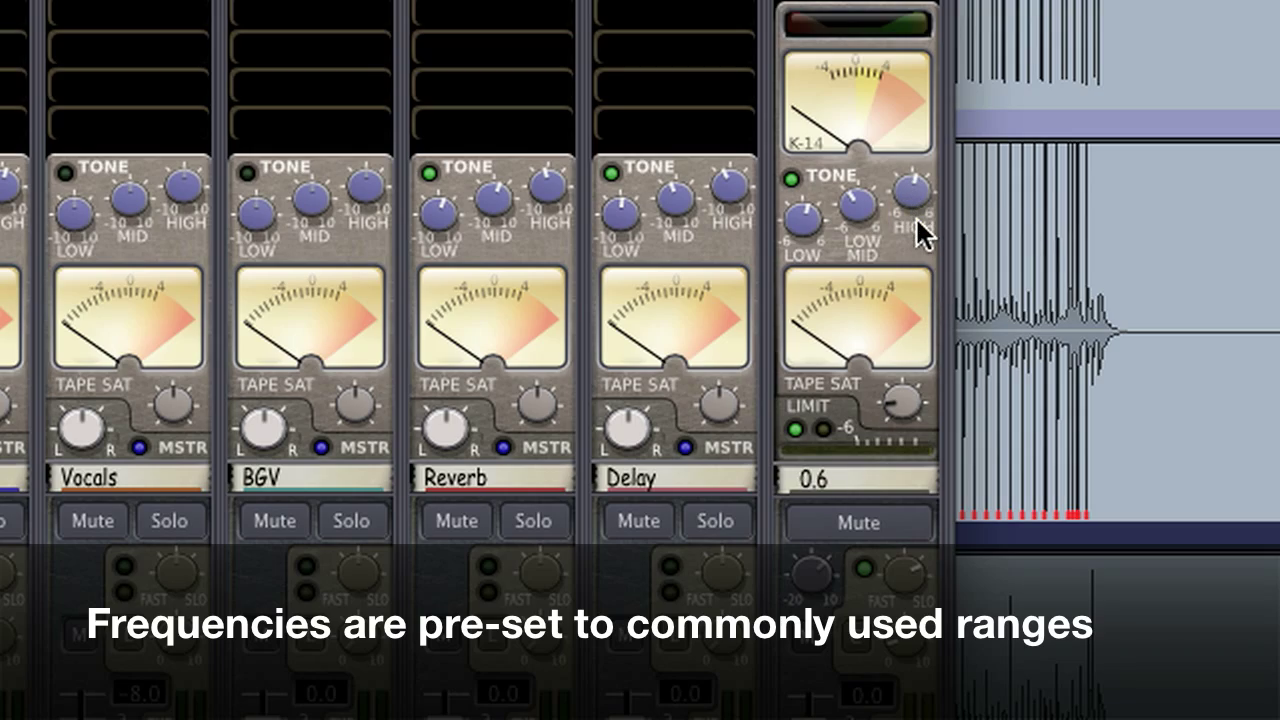